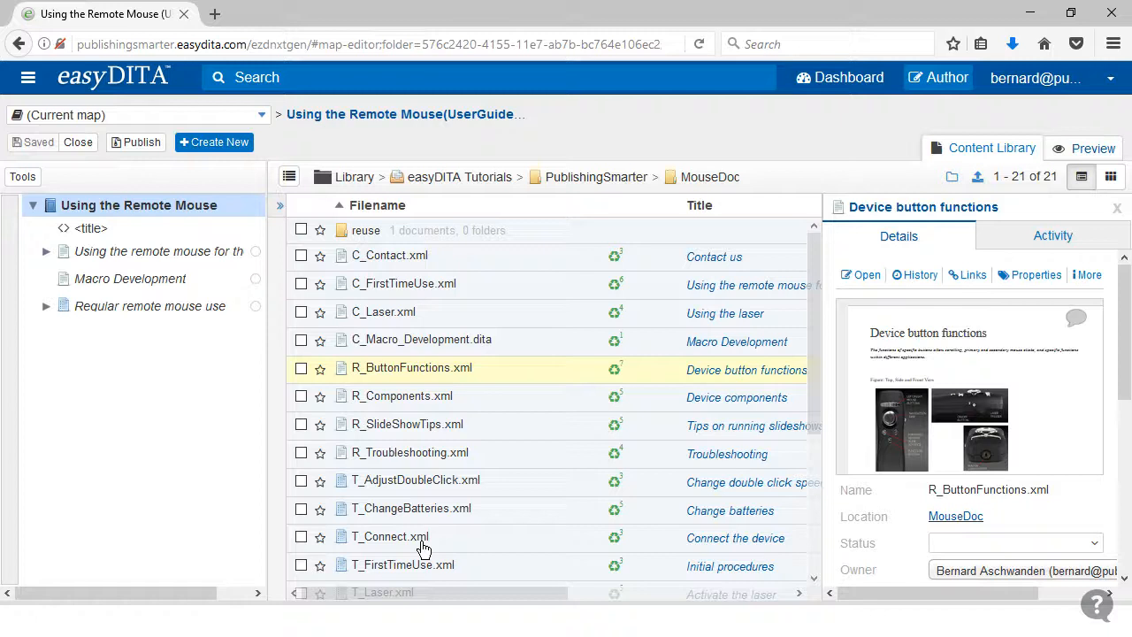
# Set the audience of the first step's expected result in T_Connect.xml to b, and save and close the topic.
pyautogui.moveTo(614, 538)
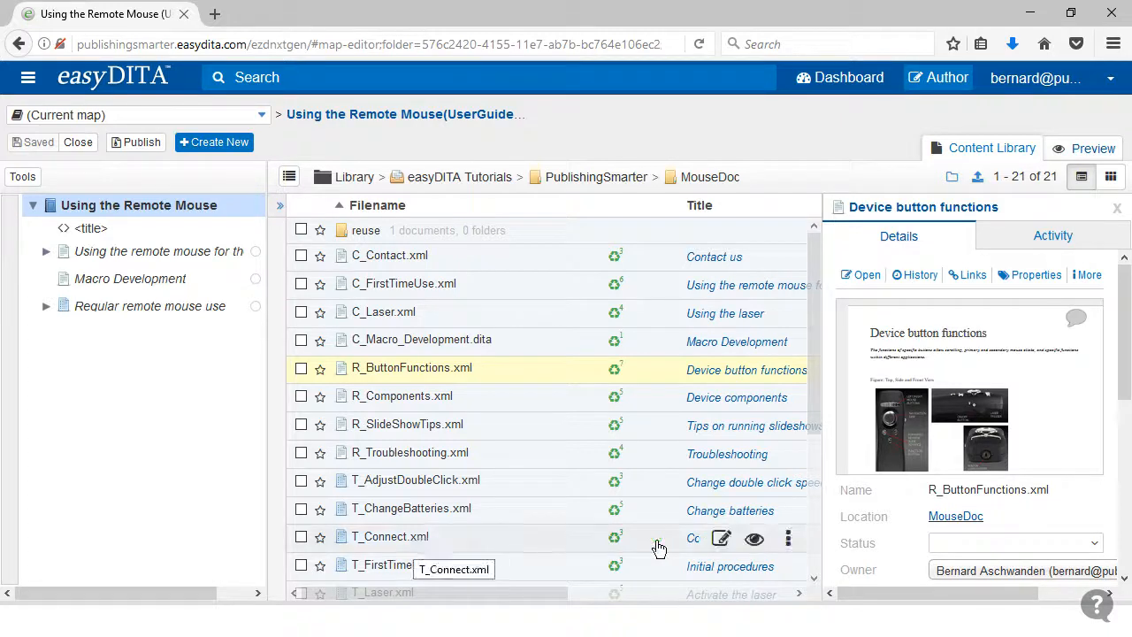
pyautogui.click(721, 541)
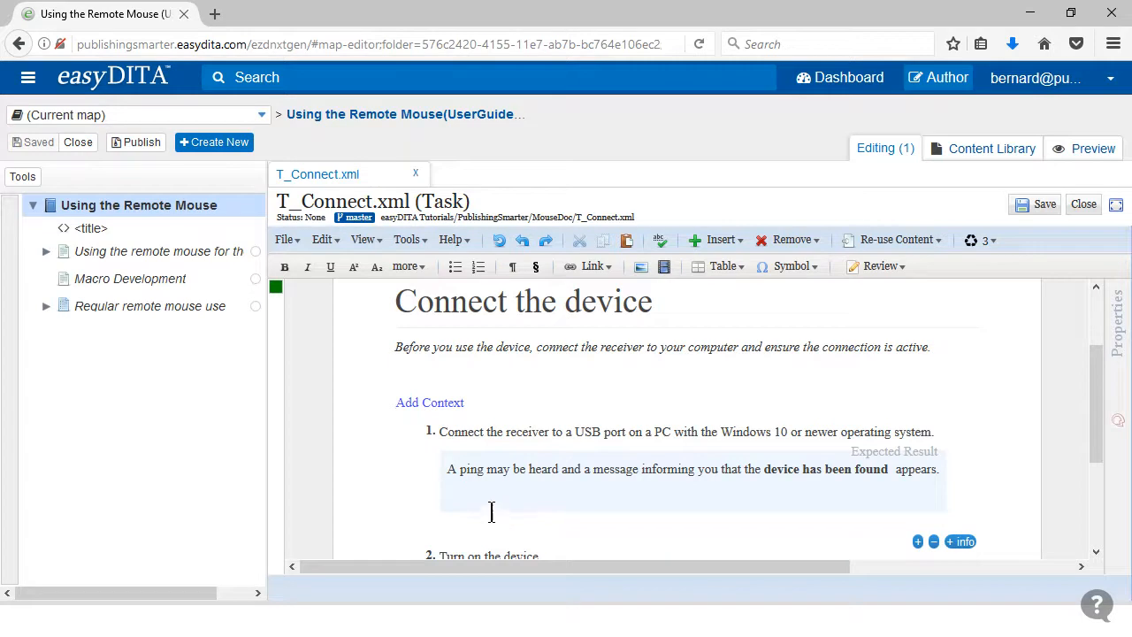
pyautogui.click(454, 473)
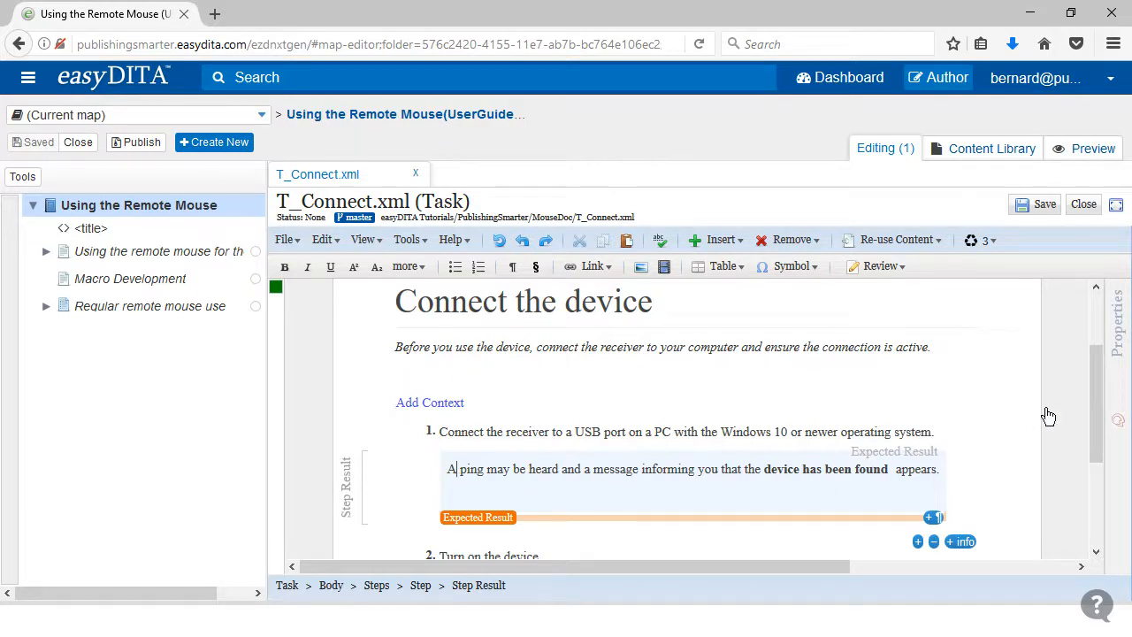
pyautogui.click(1119, 340)
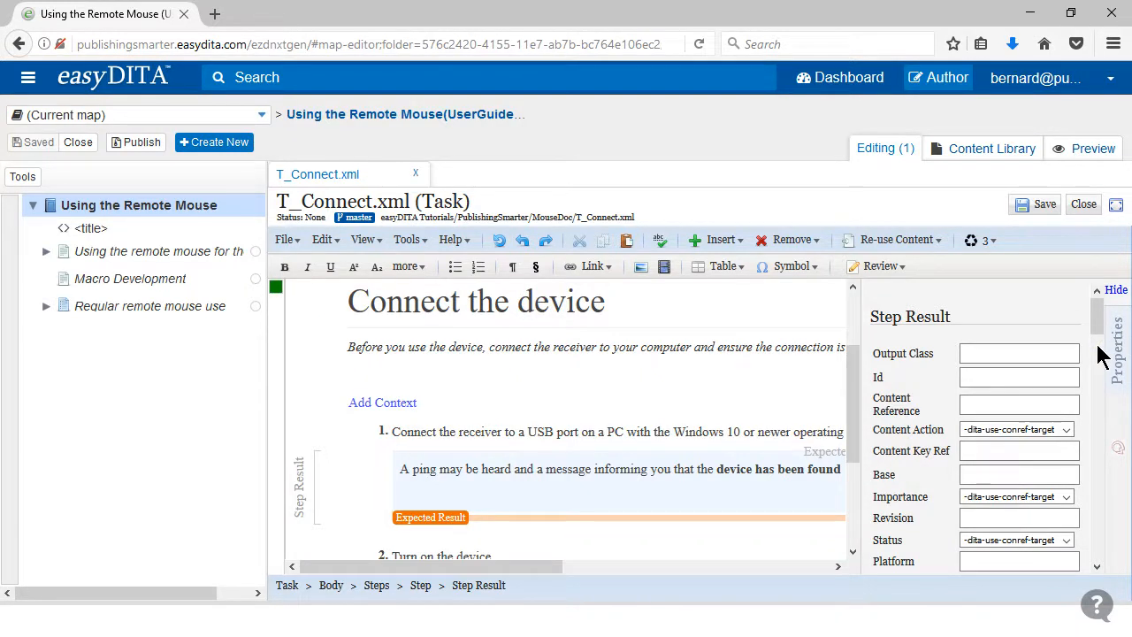
pyautogui.scroll(-3, 1097, 350)
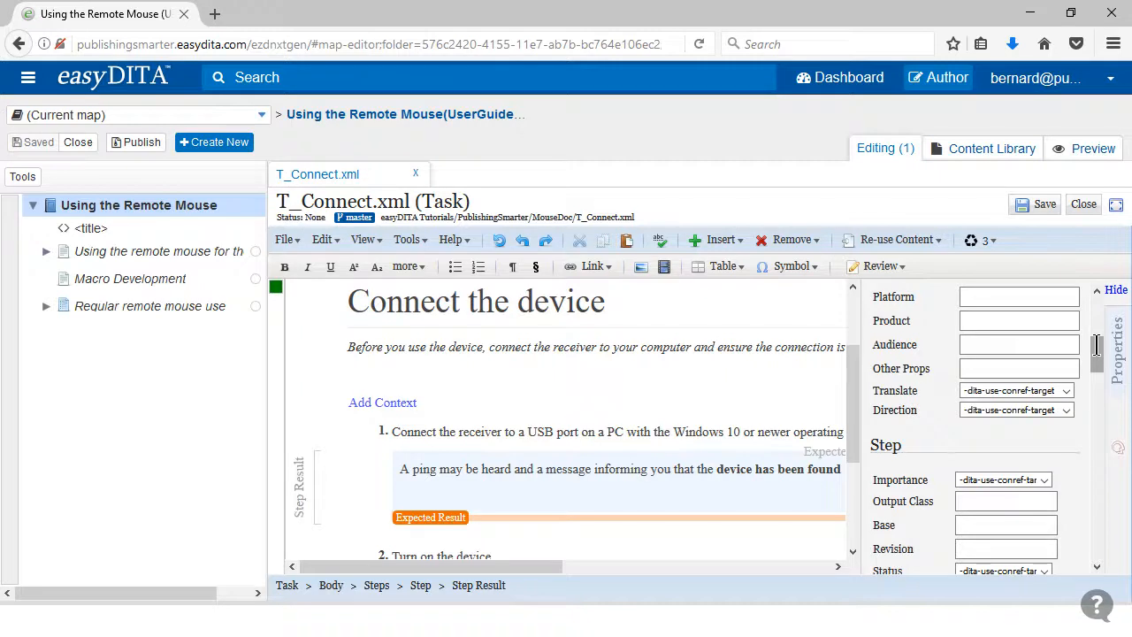
pyautogui.click(1004, 344)
pyautogui.write('b')
pyautogui.click(1120, 303)
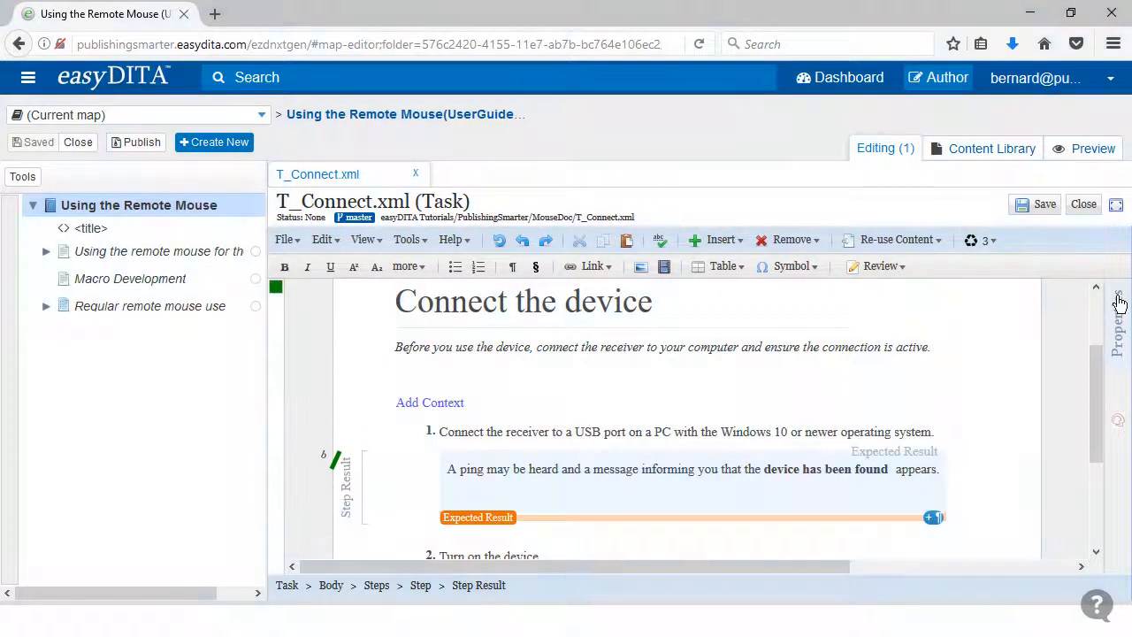
pyautogui.click(1044, 207)
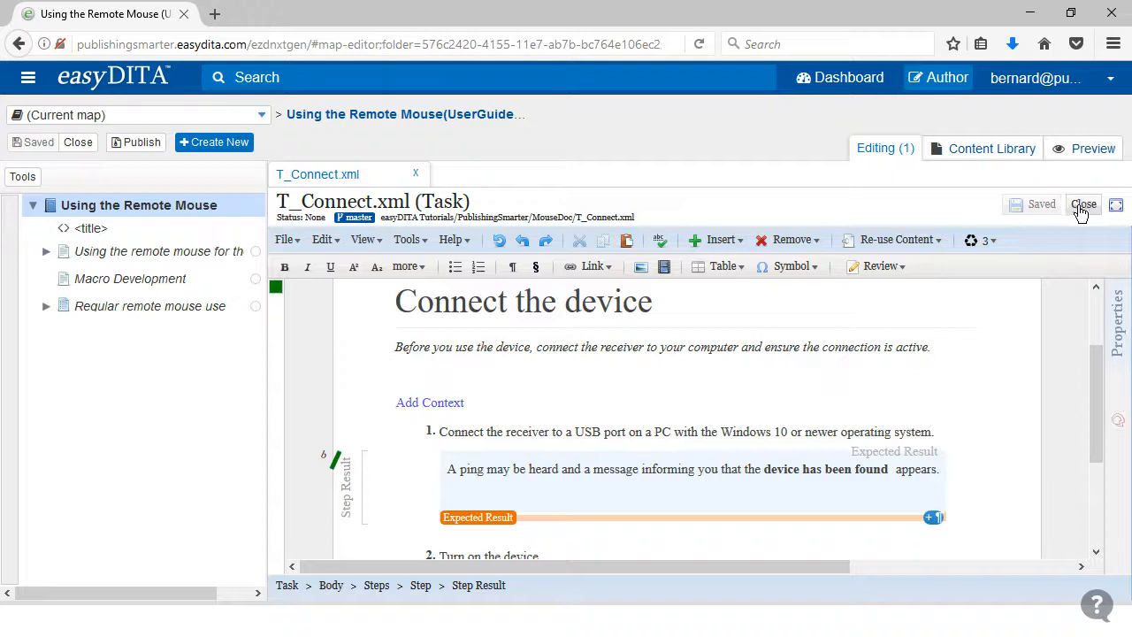
pyautogui.click(1082, 208)
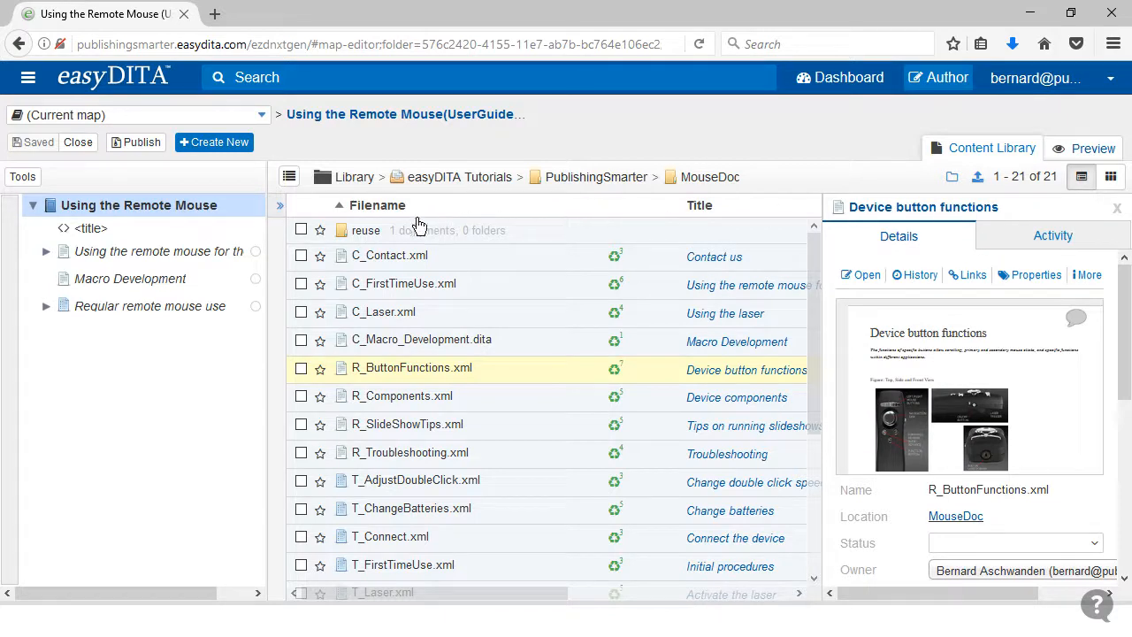
# Set the audience attribute of the map's first topic reference, about using the remote mouse, to b.
pyautogui.rightClick(172, 263)
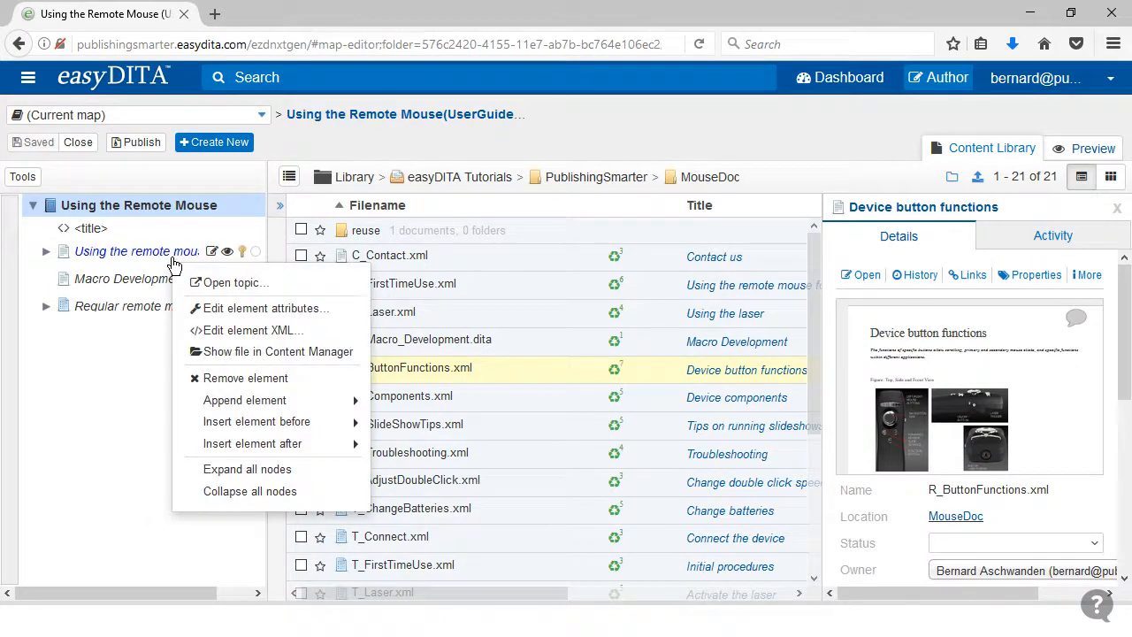
pyautogui.click(284, 308)
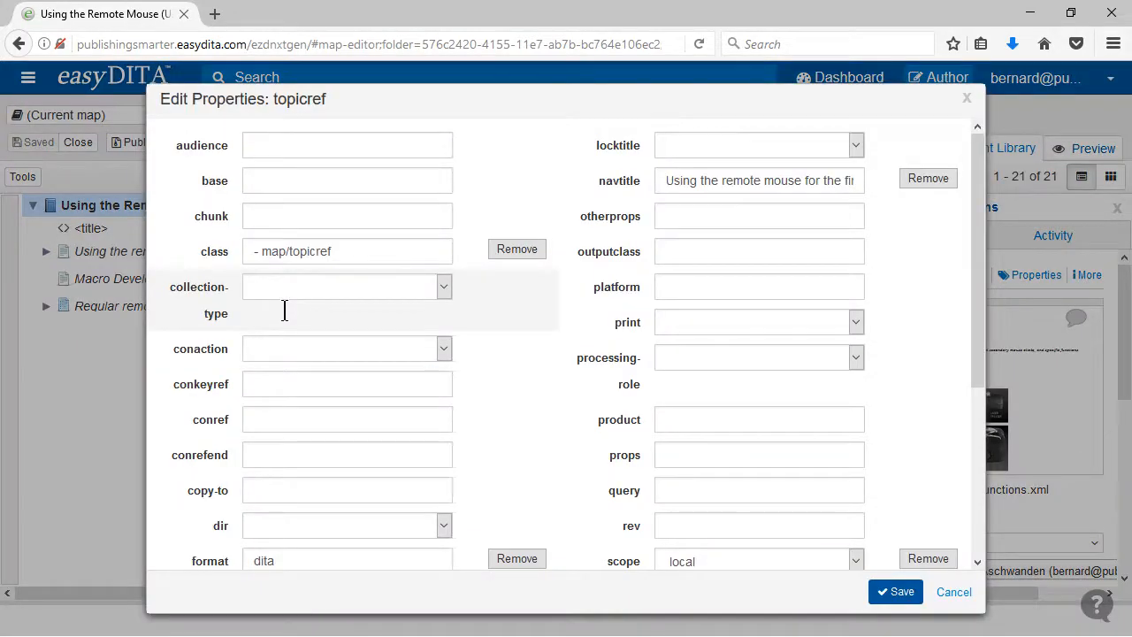
pyautogui.click(342, 147)
pyautogui.write('b')
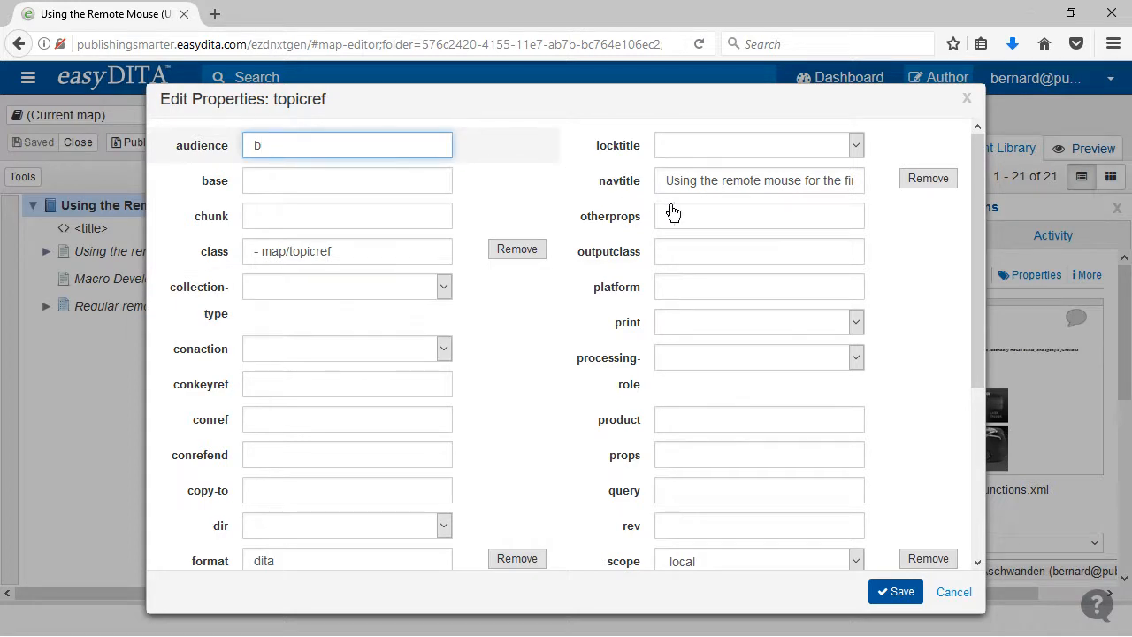
pyautogui.click(900, 591)
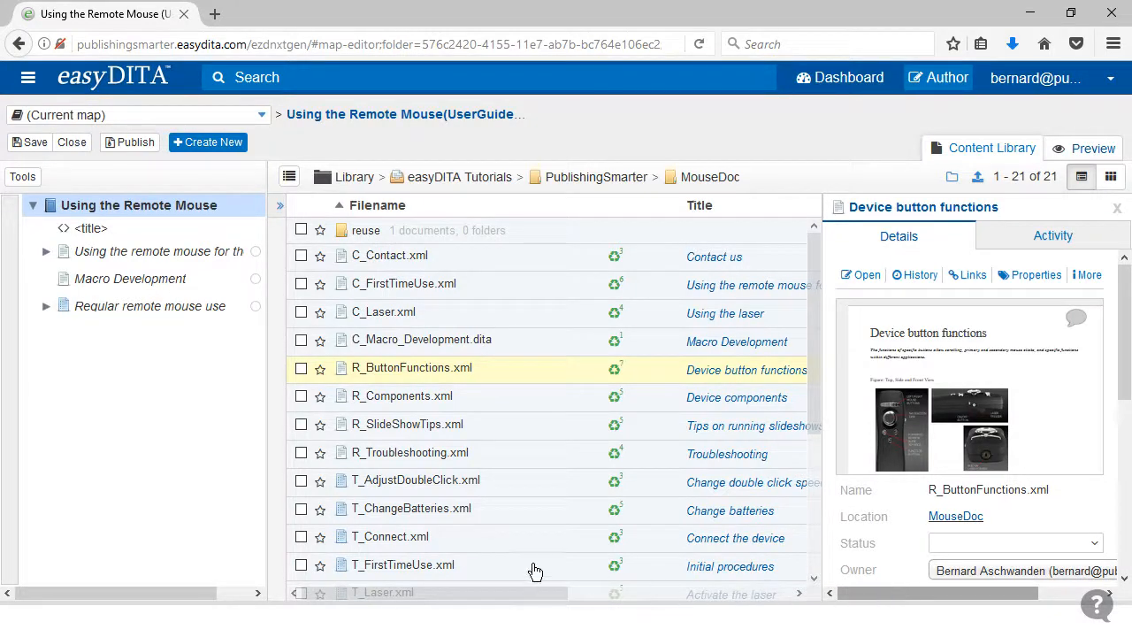
# Set the audience attribute of the Macro Development topic reference to a and save the map.
pyautogui.rightClick(141, 288)
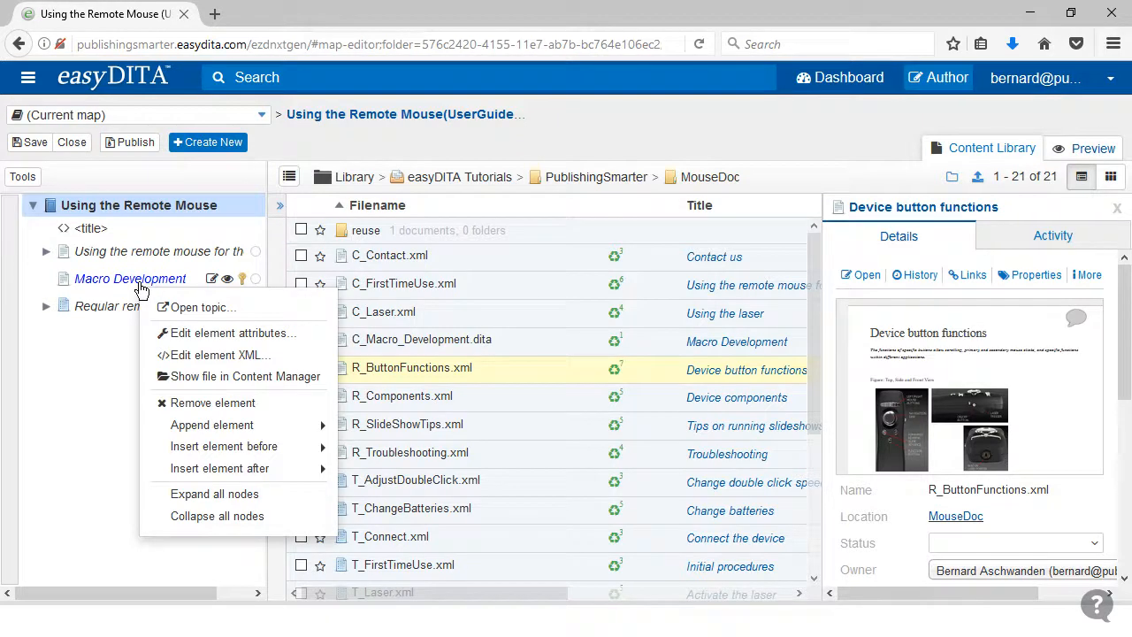
pyautogui.click(263, 334)
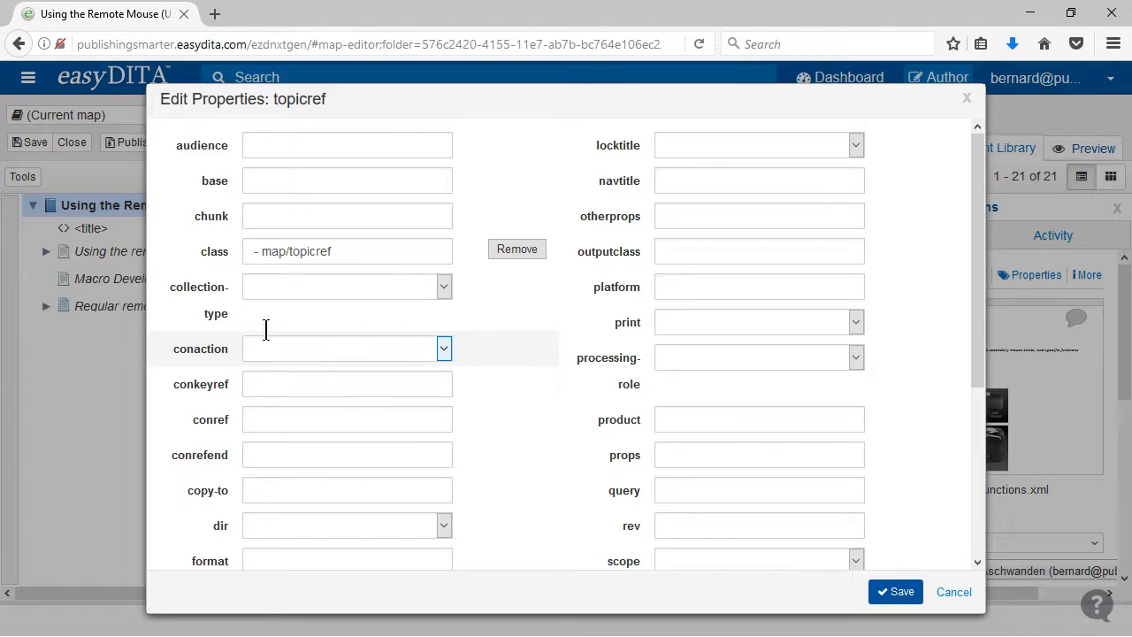
pyautogui.click(268, 145)
pyautogui.write('a')
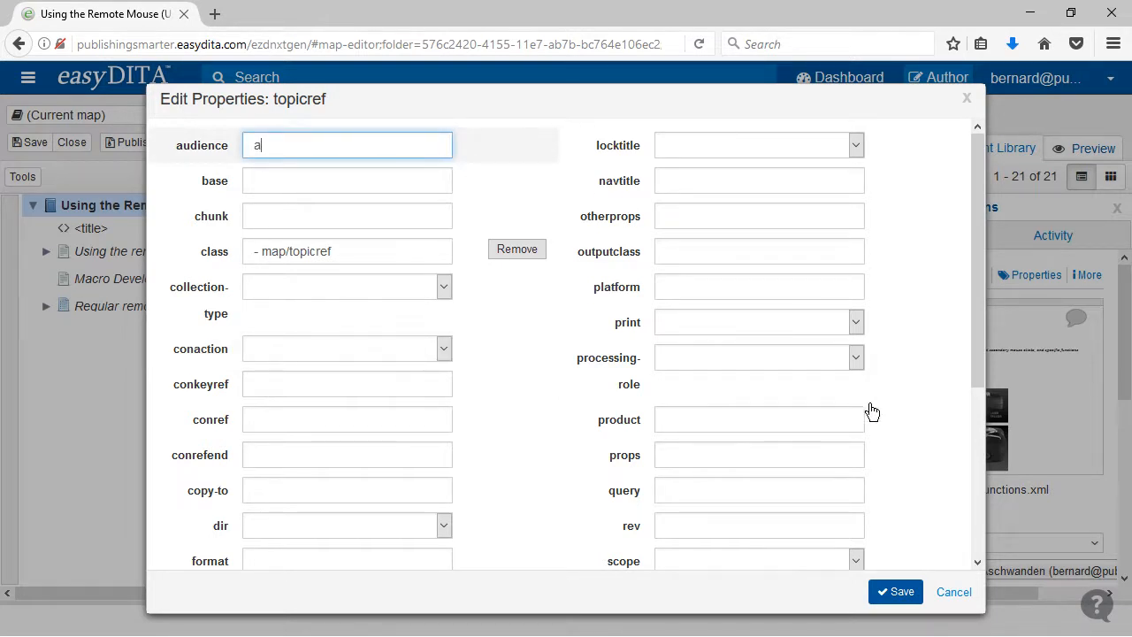
pyautogui.click(904, 595)
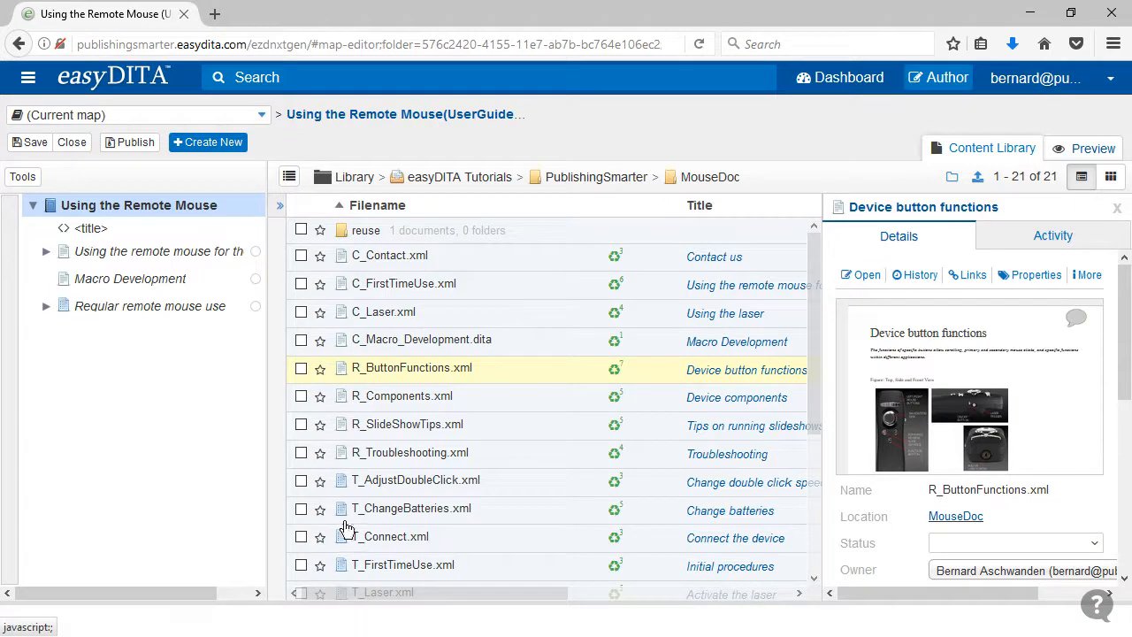
pyautogui.click(29, 147)
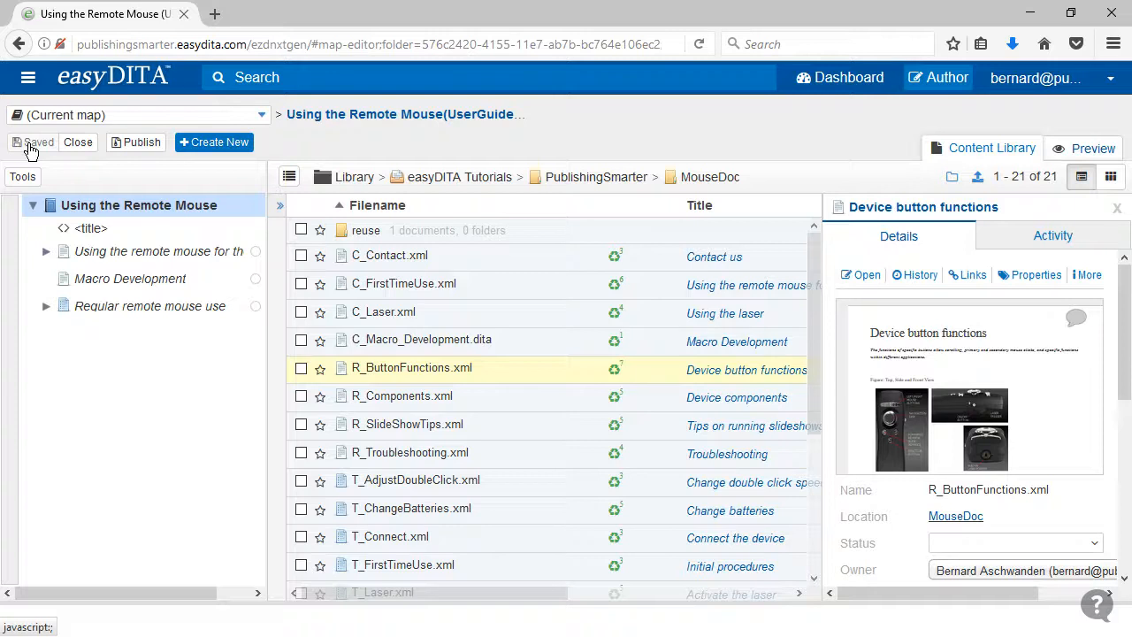
# Start a new DITA Open Toolkit publish of the map with the description "2 PDF documents for 2 audiences (a and b)".
pyautogui.click(141, 144)
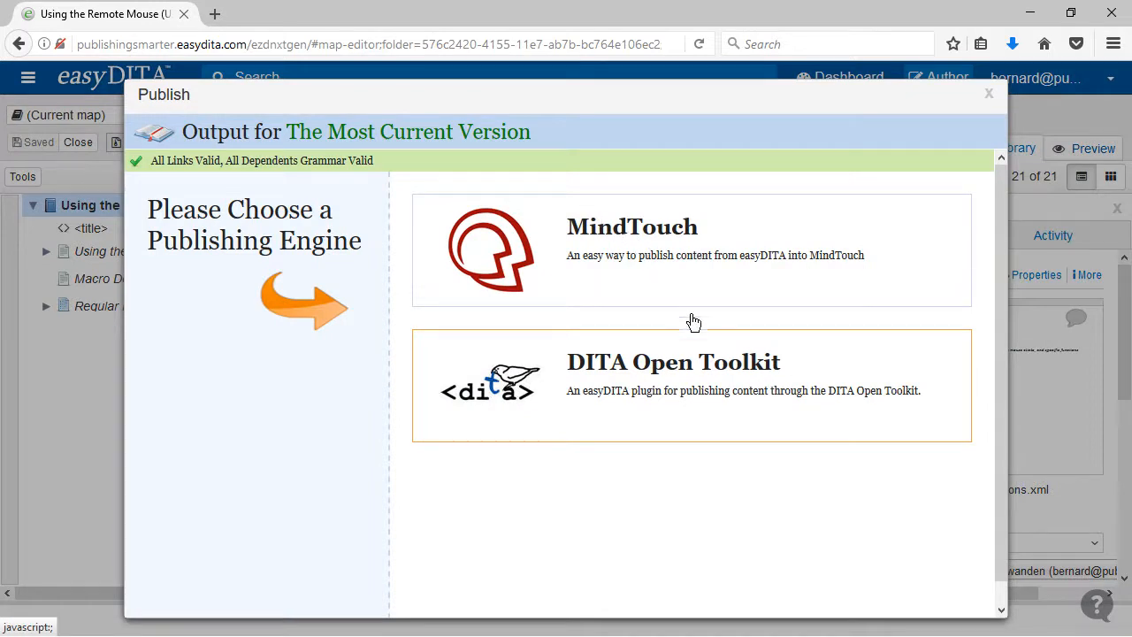
pyautogui.click(702, 370)
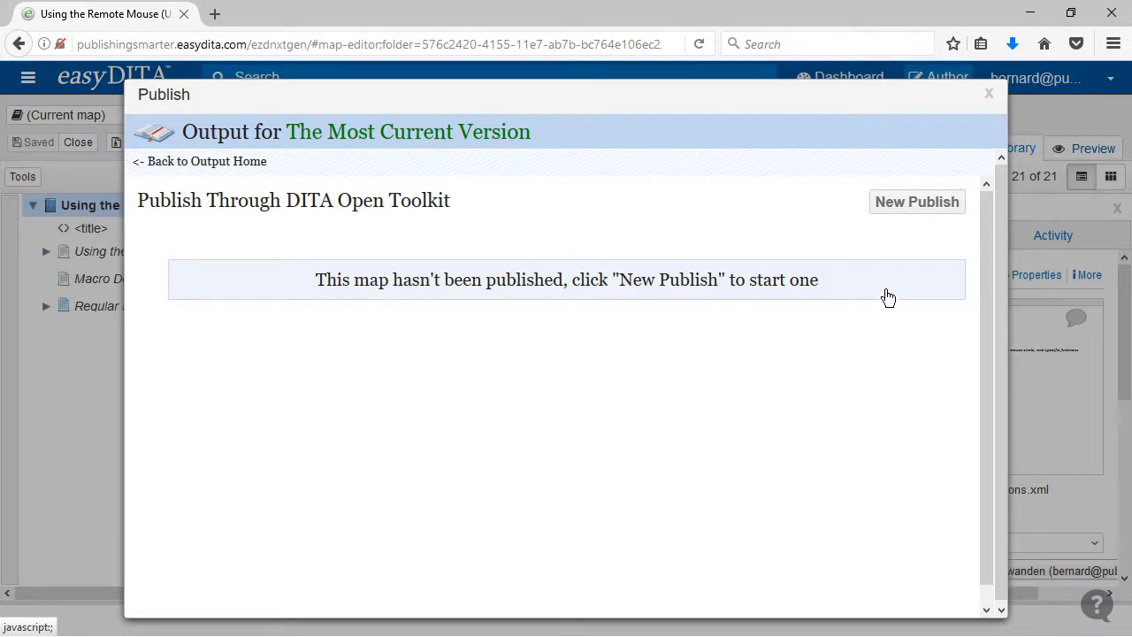
pyautogui.click(908, 210)
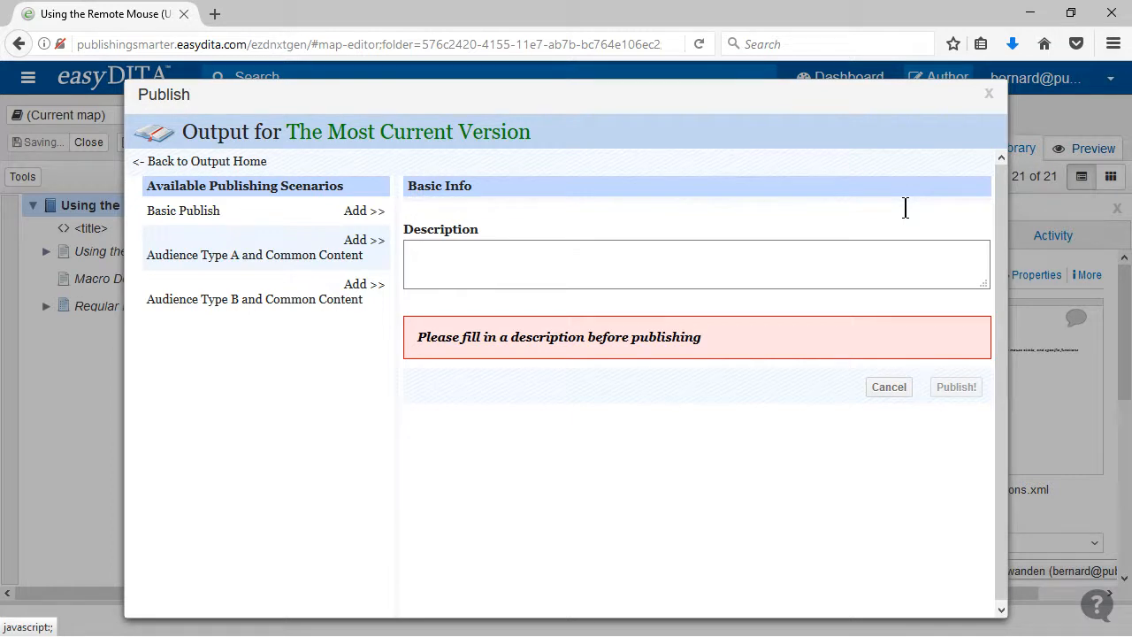
pyautogui.click(563, 251)
pyautogui.write('2 PDF documents for 2 audiences (a and b)')
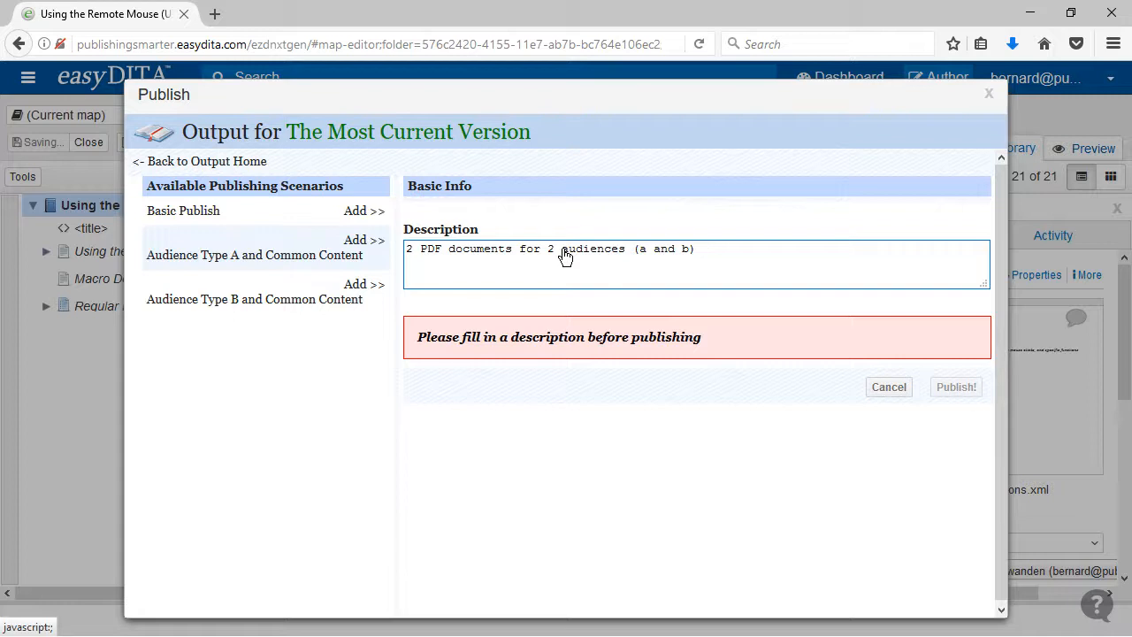
# Add the Audience Type A and Common Content publishing scenario with PDF as its transtype.
pyautogui.click(252, 254)
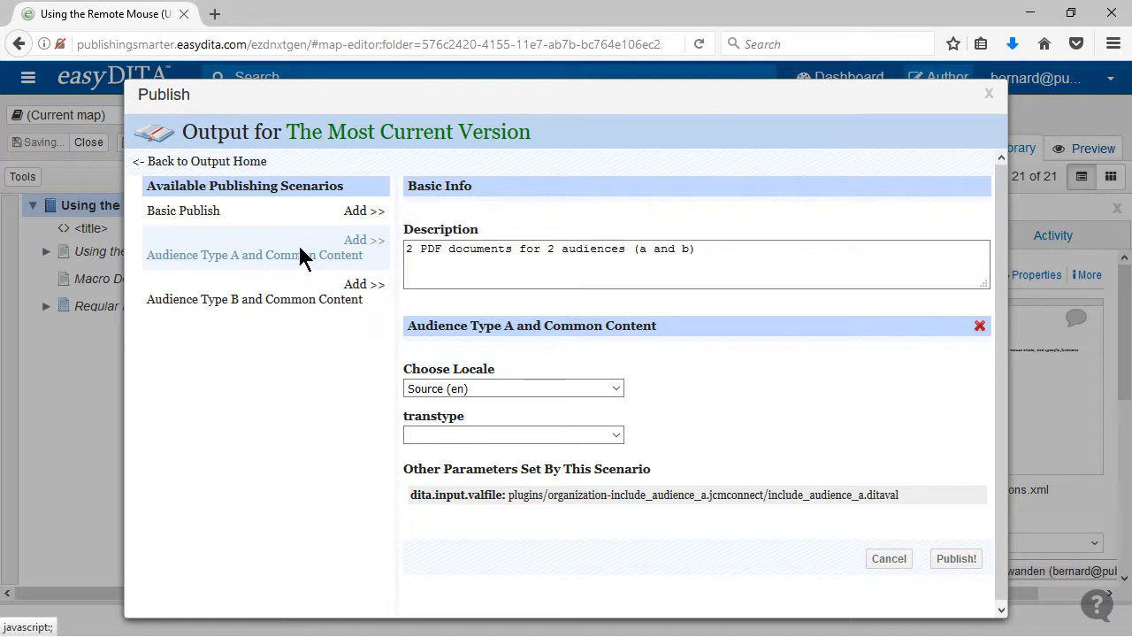
pyautogui.click(617, 435)
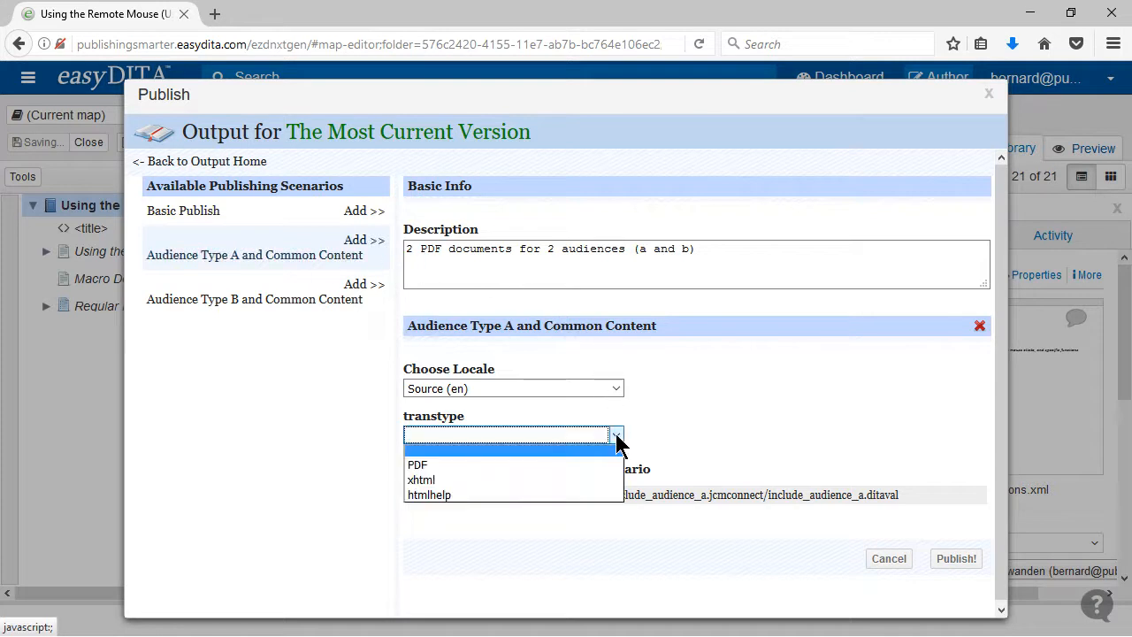
pyautogui.click(569, 465)
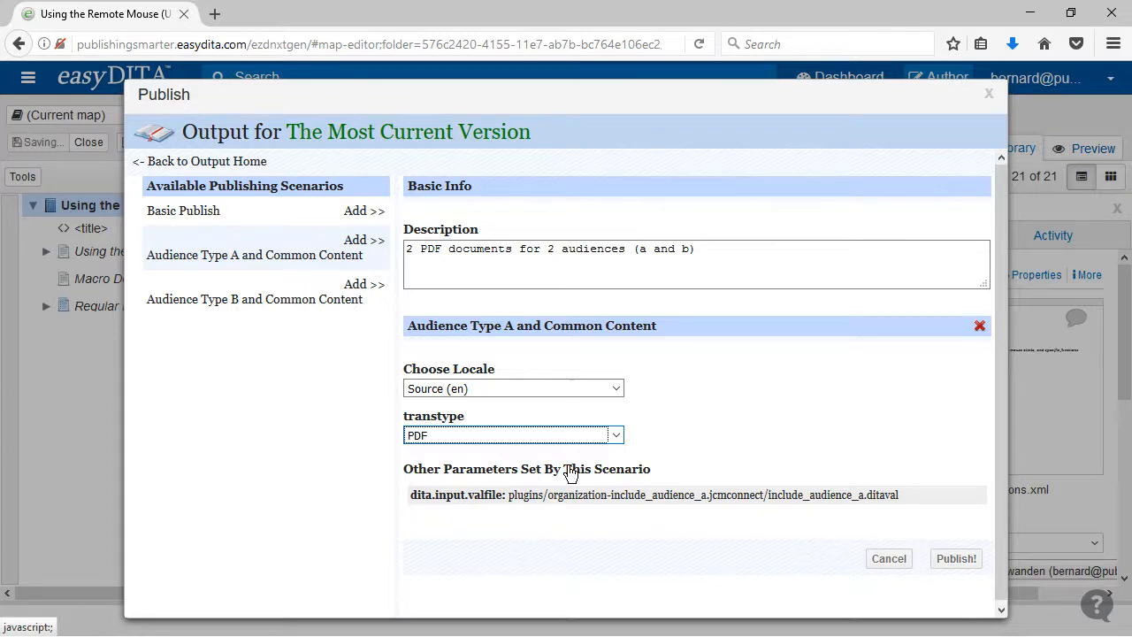
# Add the Audience Type B and Common Content scenario with PDF as its transtype and publish both scenarios.
pyautogui.click(356, 304)
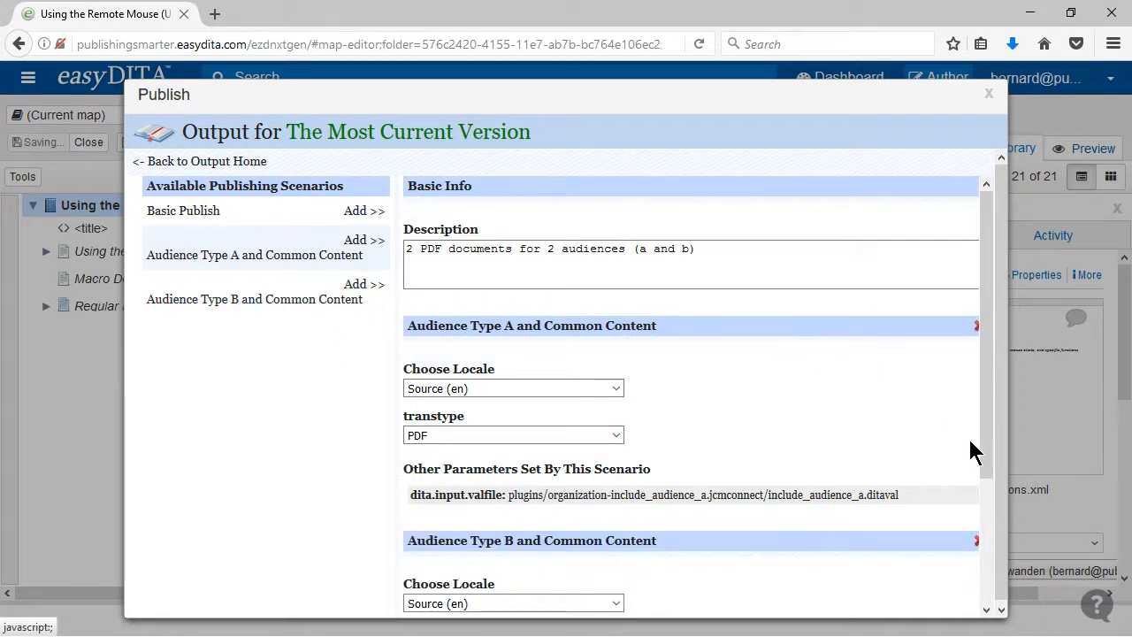
pyautogui.scroll(-3, 987, 498)
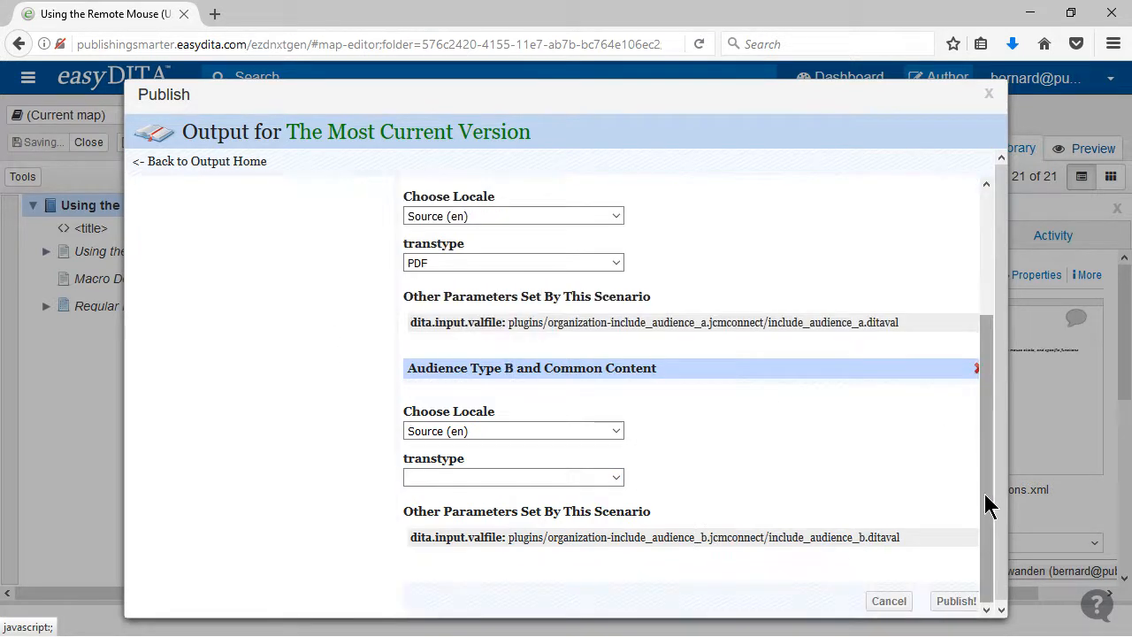
pyautogui.click(615, 478)
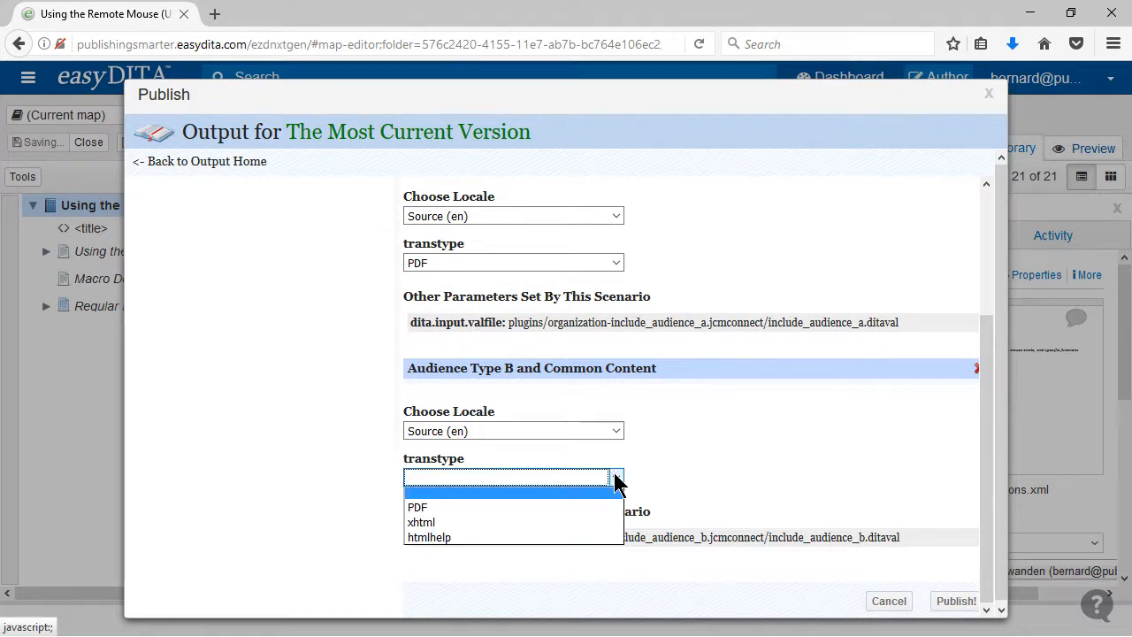
pyautogui.click(544, 508)
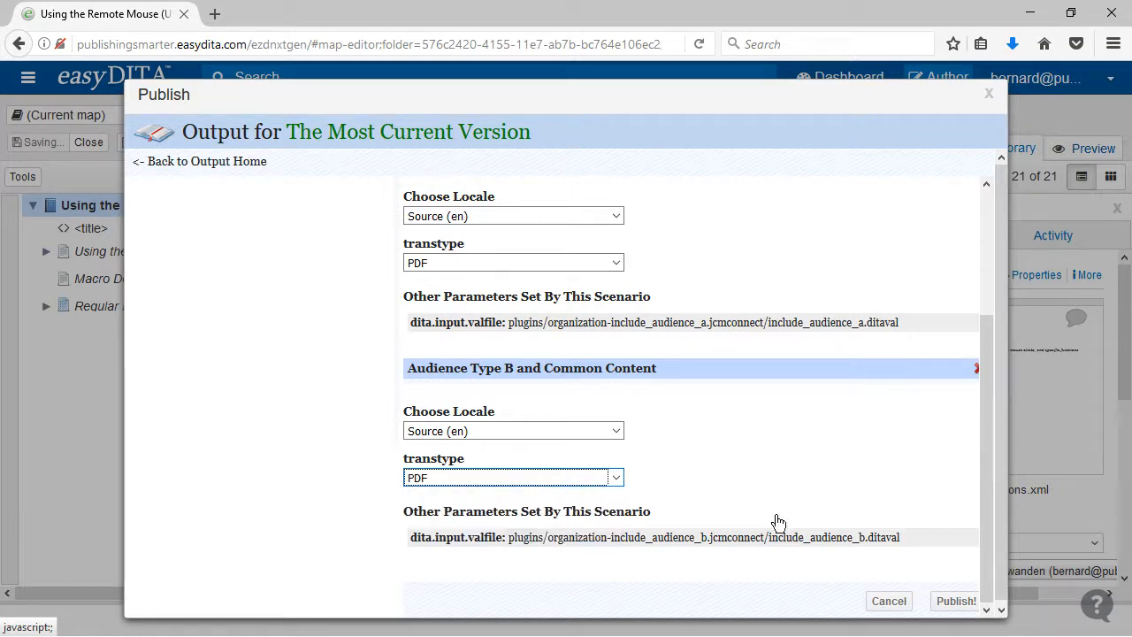
pyautogui.click(950, 601)
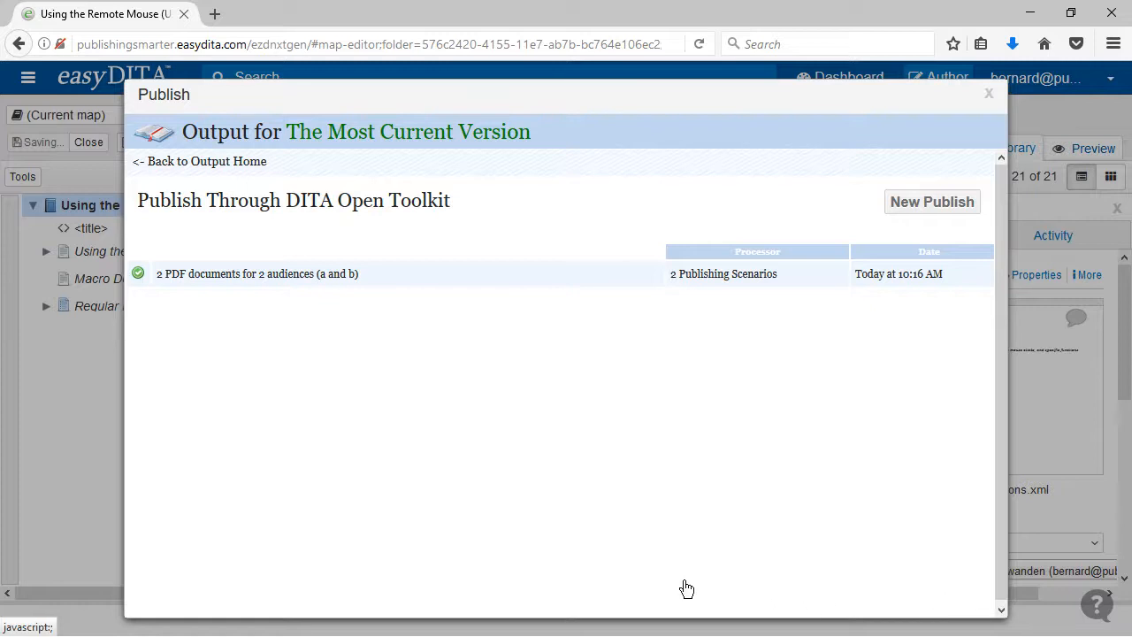
# Download the output of the "2 PDF documents for 2 audiences (a and b)" publish and open the zip in Windows Explorer.
pyautogui.click(260, 276)
pyautogui.click(808, 355)
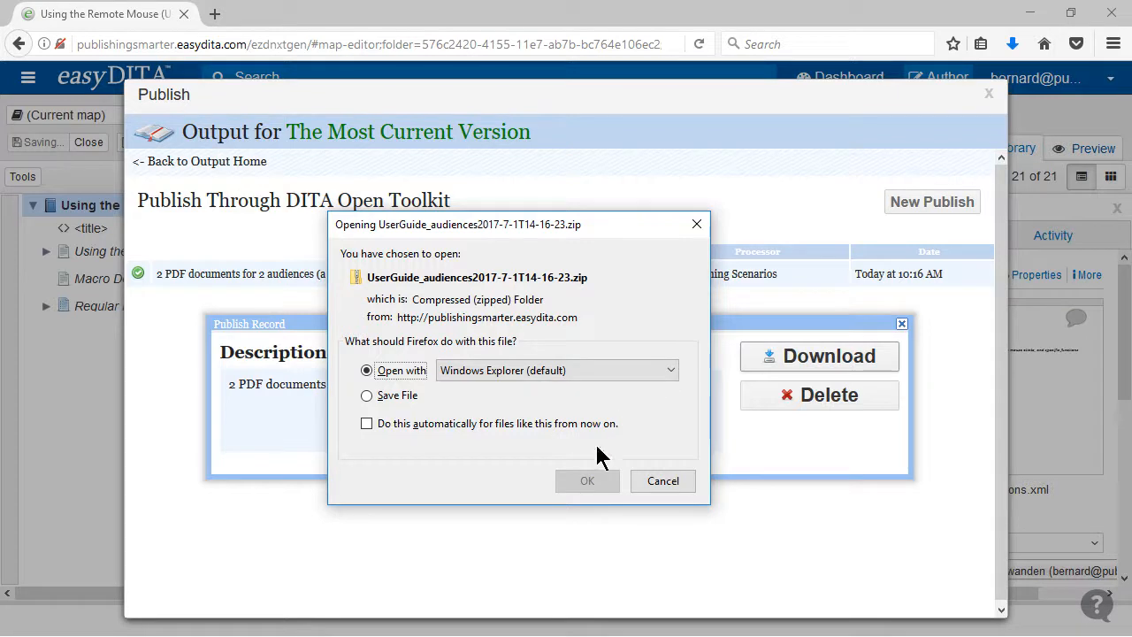
pyautogui.click(589, 480)
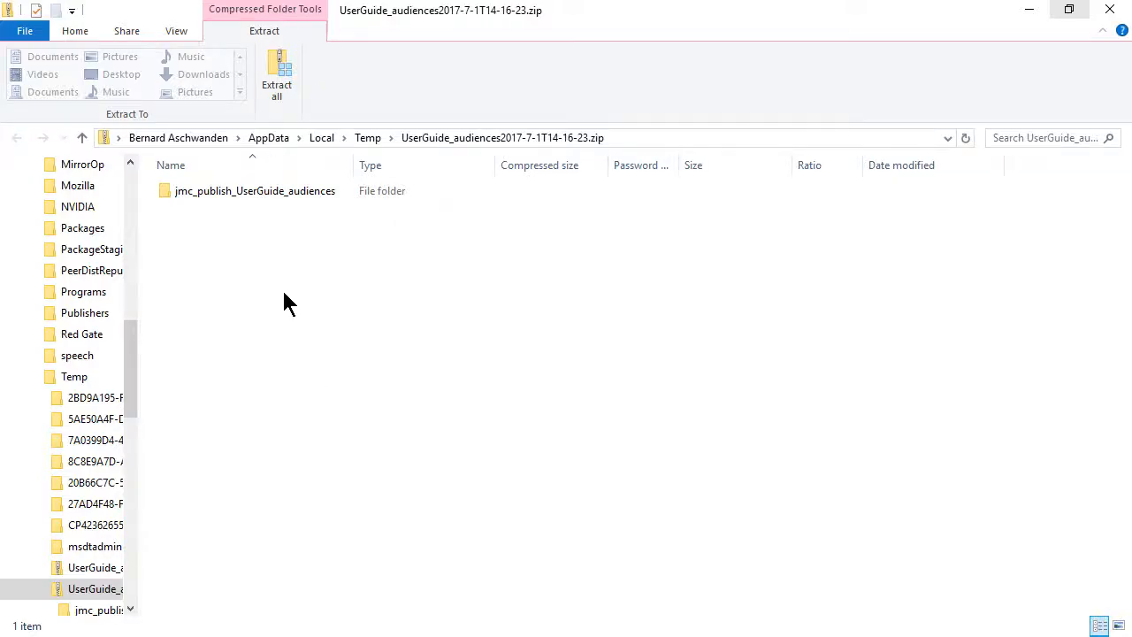
# Open UserGuide_audiences.pdf from the audience type A output folder in Adobe Acrobat and view its Macro Development section.
pyautogui.doubleClick(274, 192)
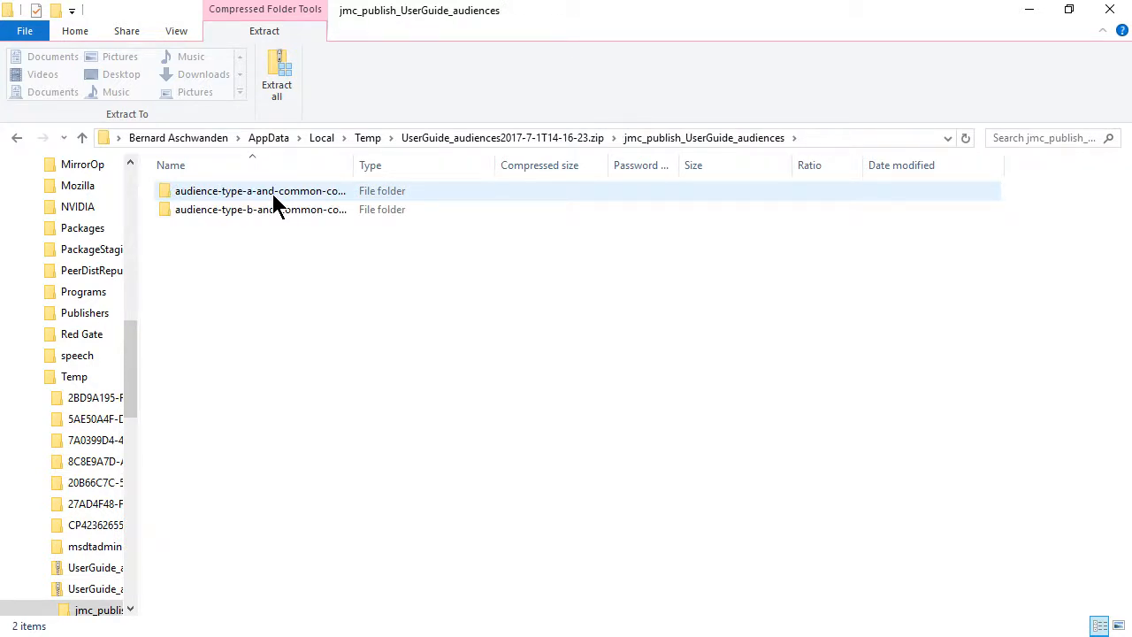
pyautogui.doubleClick(274, 193)
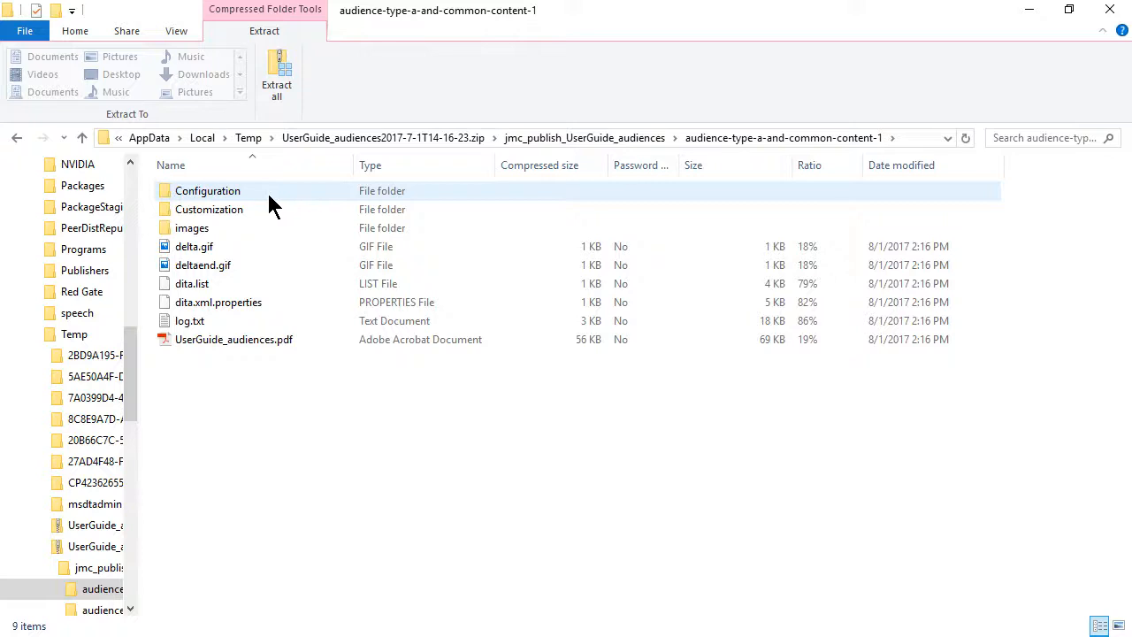
pyautogui.doubleClick(213, 340)
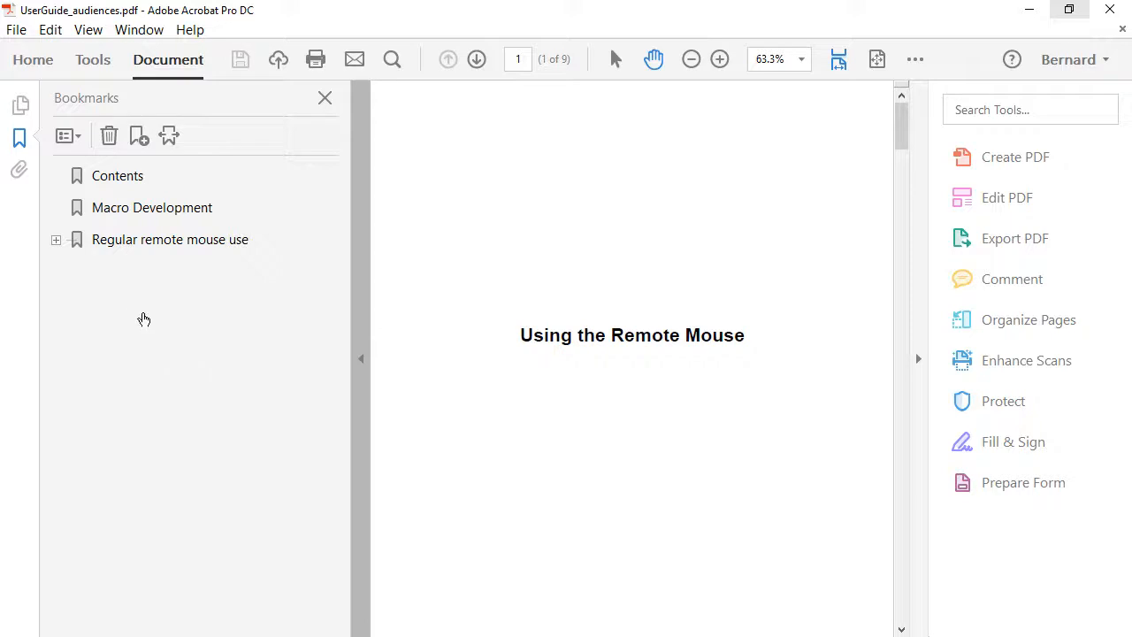
pyautogui.click(117, 212)
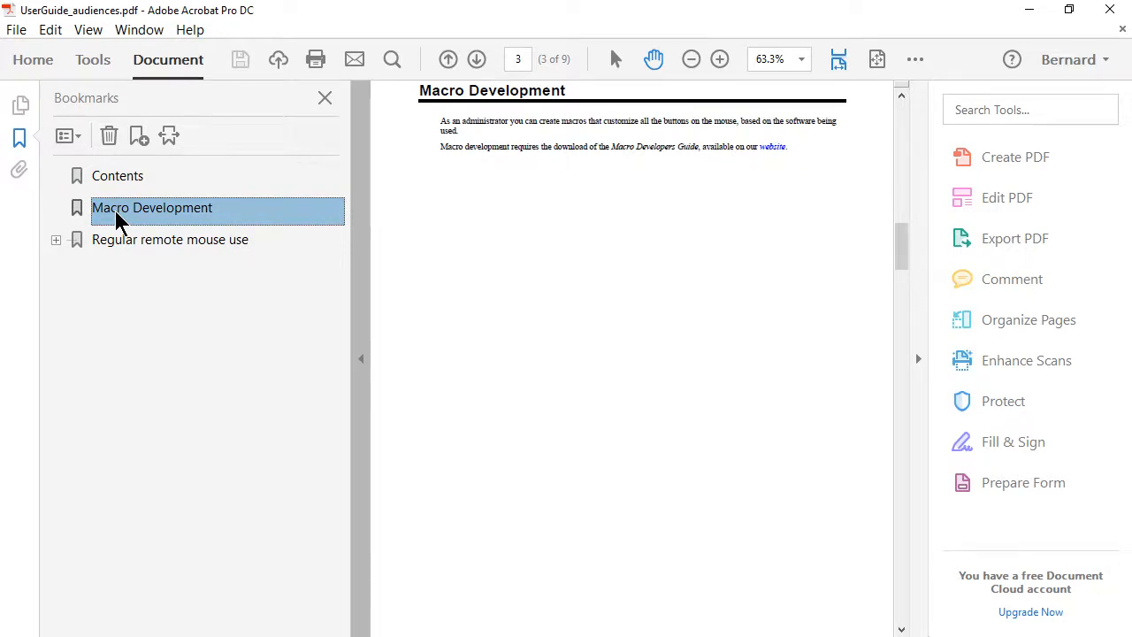
# View the Connect the device section under Regular remote mouse use in the audience type A PDF, and close the document.
pyautogui.click(55, 240)
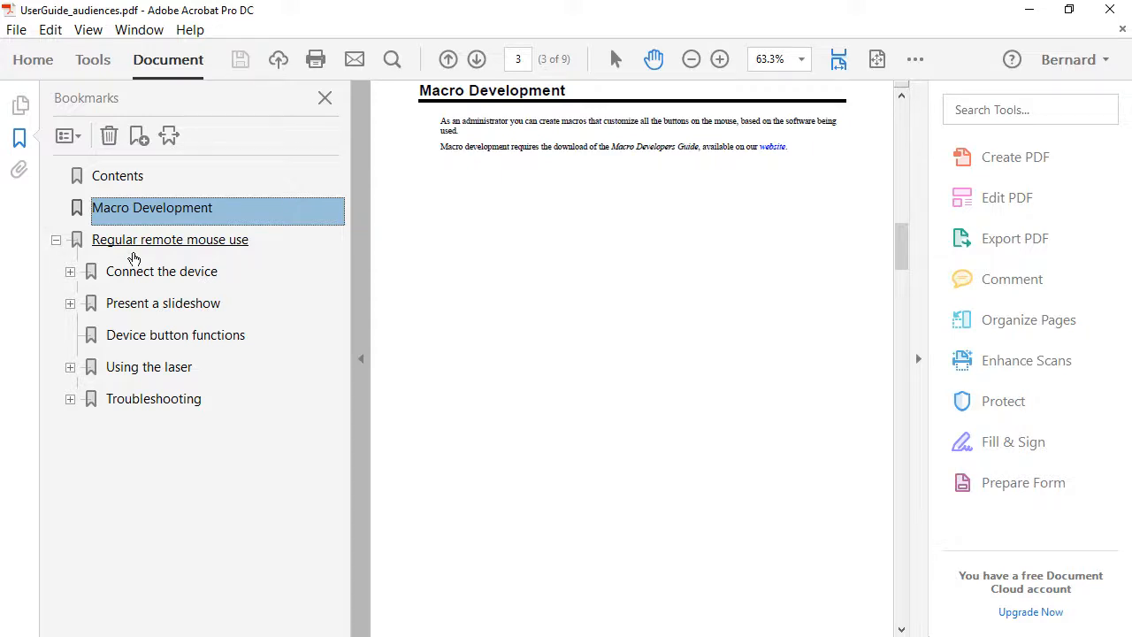
pyautogui.click(148, 279)
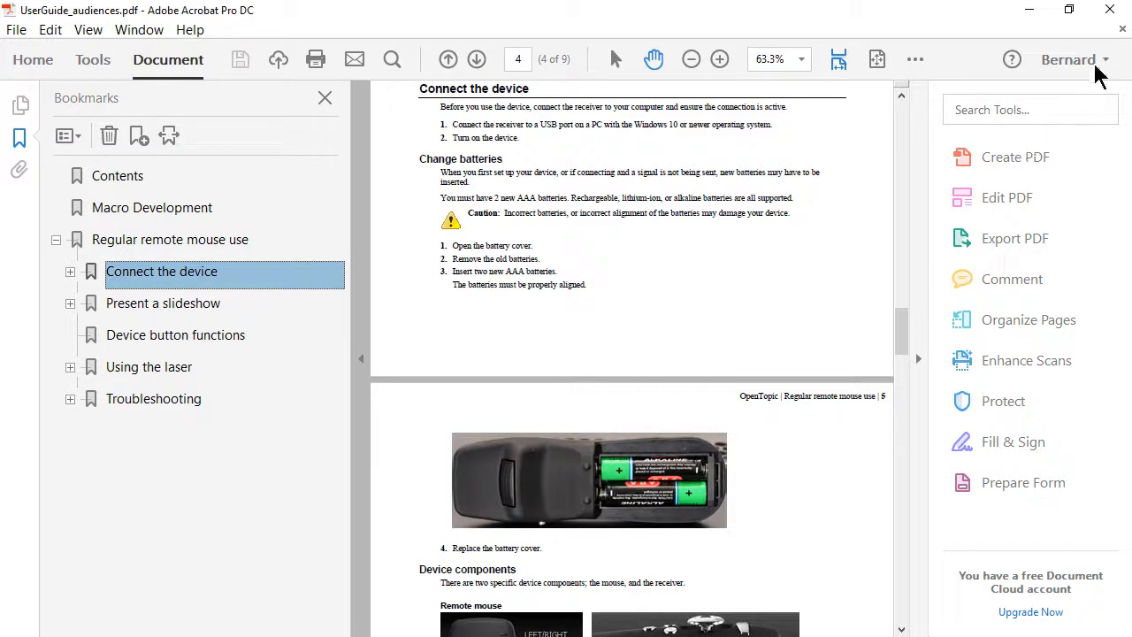
pyautogui.click(1111, 9)
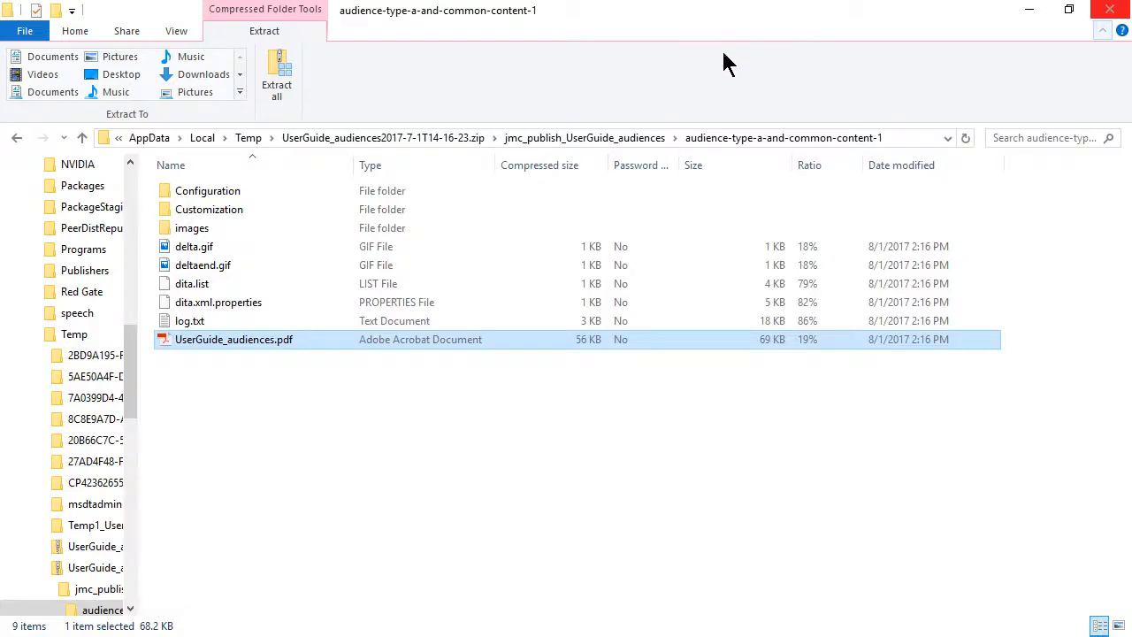
# Open UserGuide_audiences.pdf from the audience-type-b-and-common-content output folder inside the published zip.
pyautogui.click(631, 138)
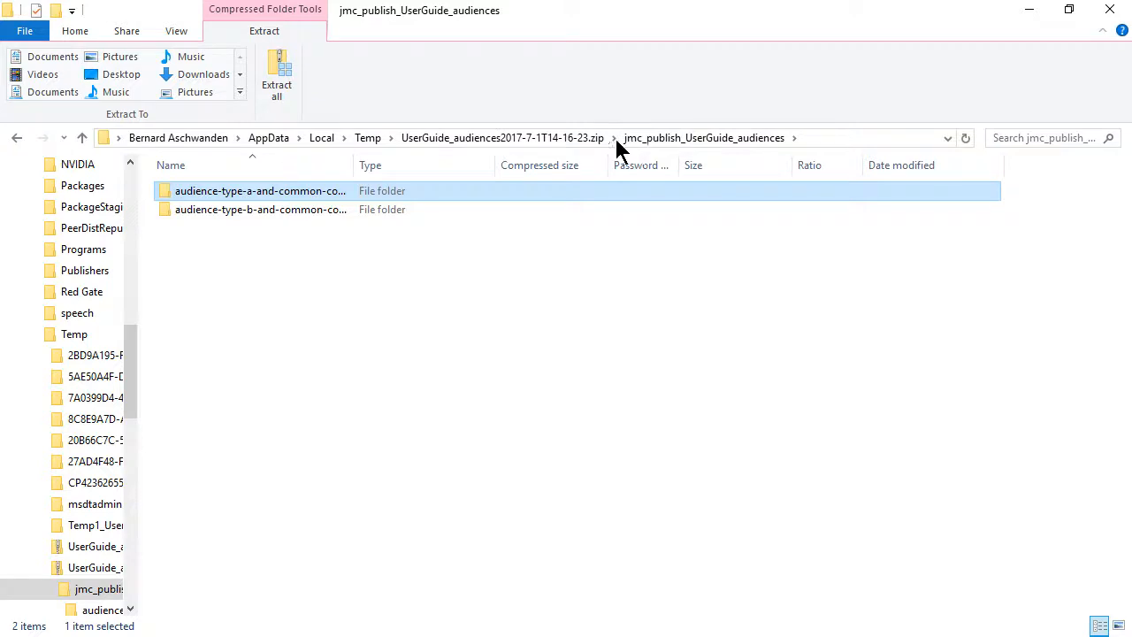
pyautogui.doubleClick(275, 208)
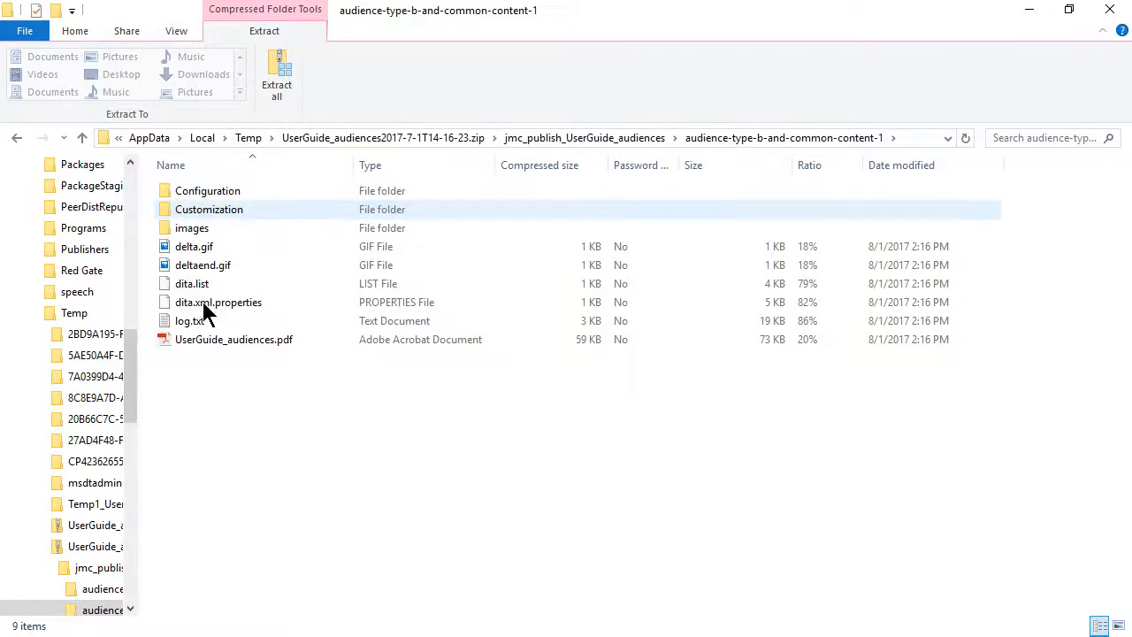
pyautogui.doubleClick(204, 342)
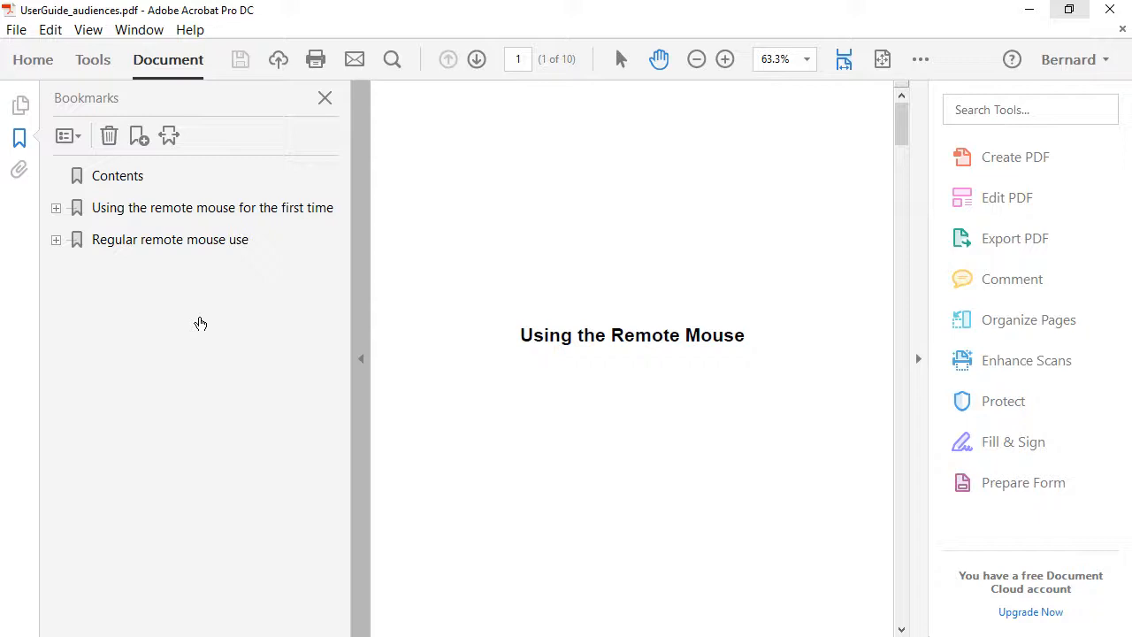
# View the Using the remote mouse for the first time section and the Connect the device section under Regular remote mouse use.
pyautogui.click(198, 212)
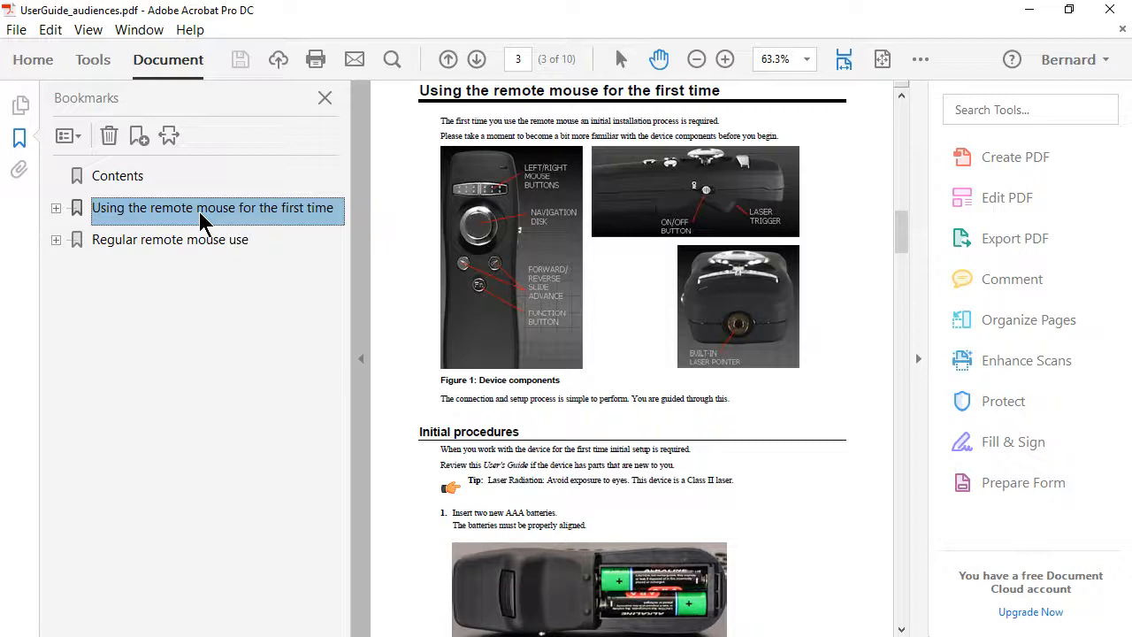
pyautogui.click(55, 241)
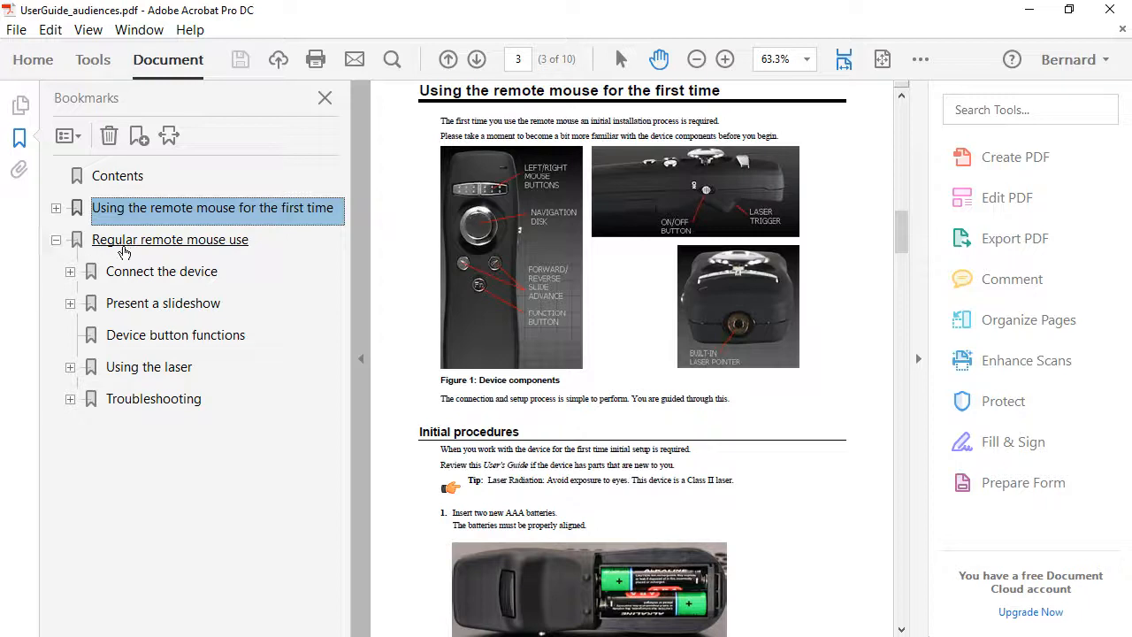
pyautogui.click(151, 272)
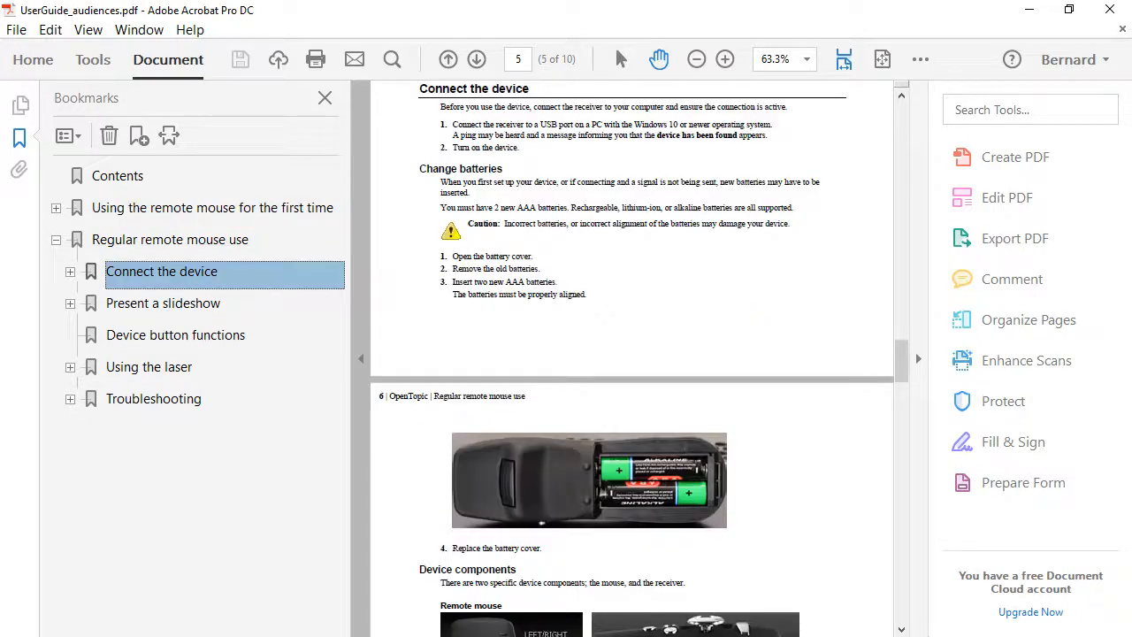